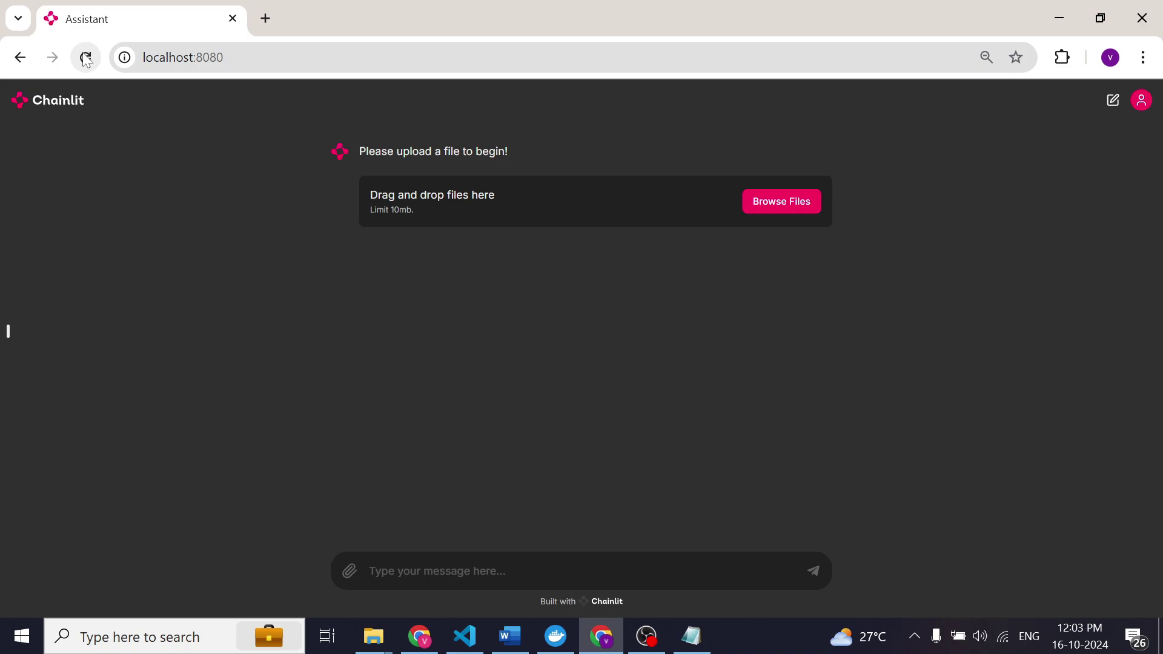
Upload new_sales_data.csv from the sample_data folder to the Data Analyst Copilot chat.
click(635, 195)
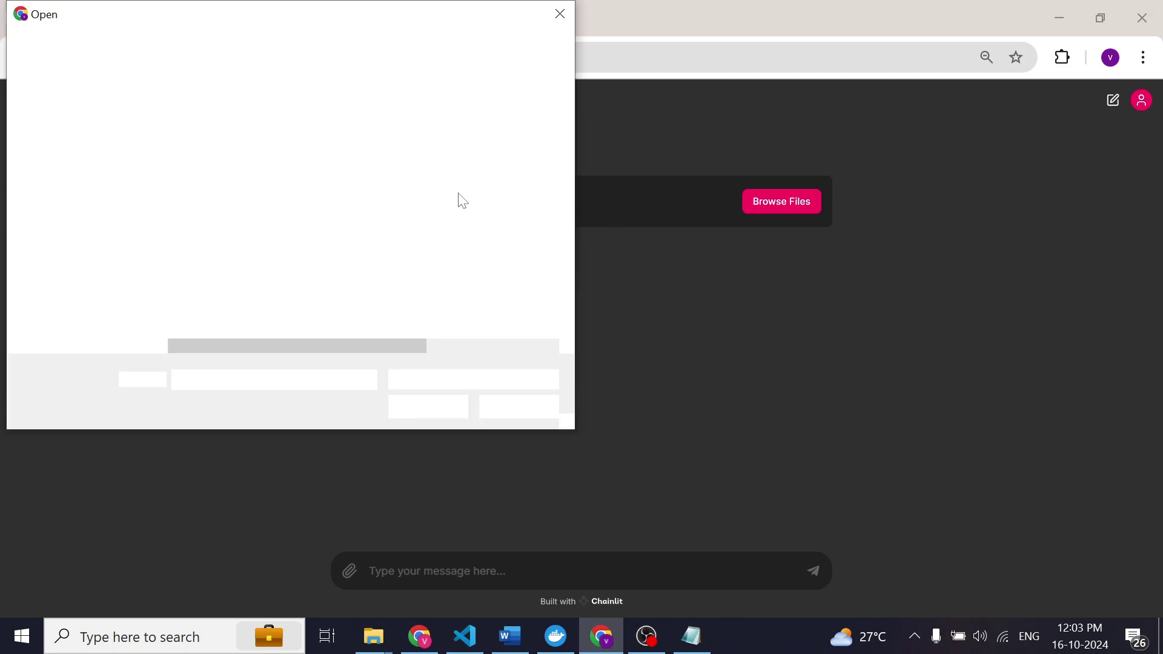
click(348, 128)
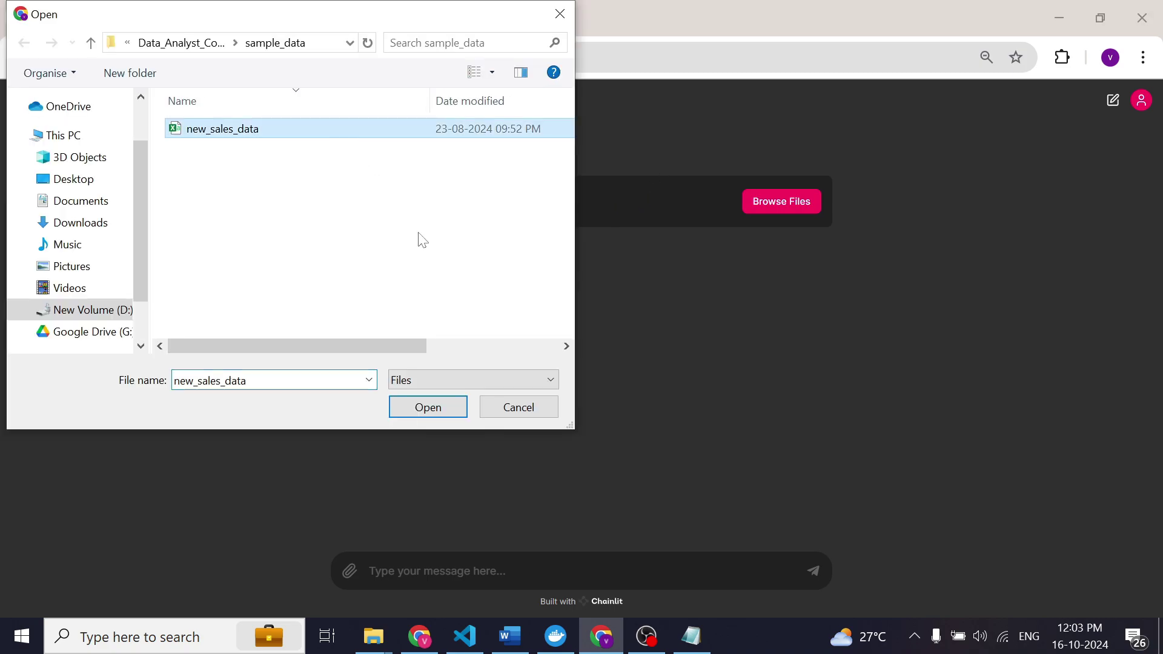
click(435, 408)
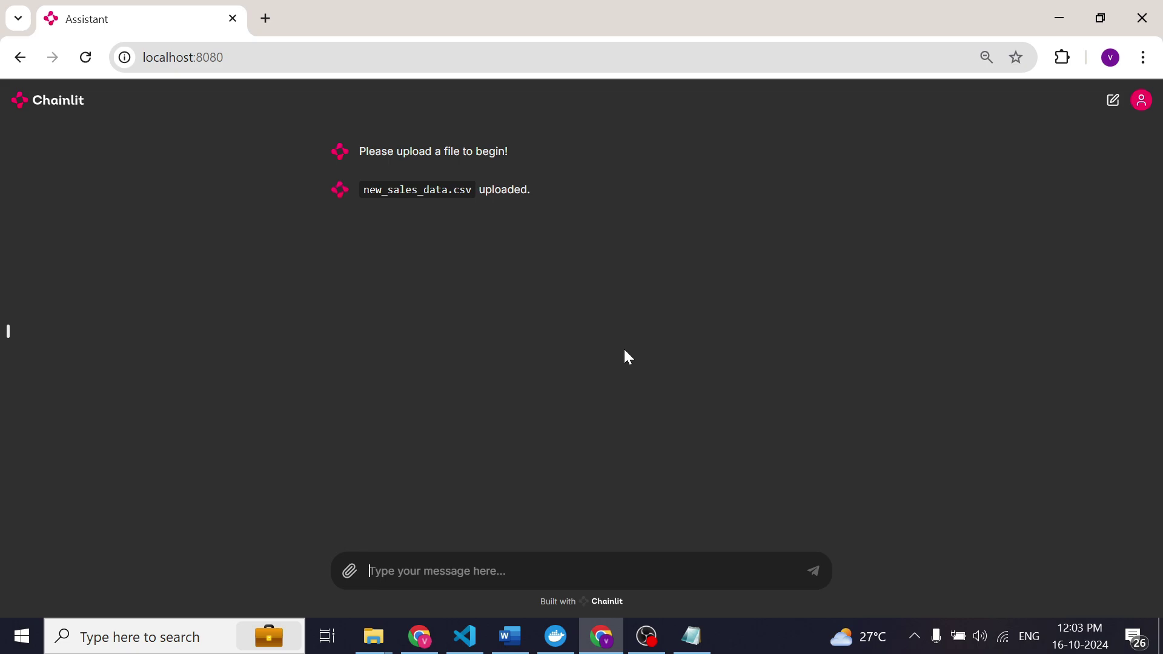
Ask 'Show me all the avilable features.' and review the 13 listed columns, Product Price to Sales Amount.
text(Show me all the avilable features.)
key(Return)
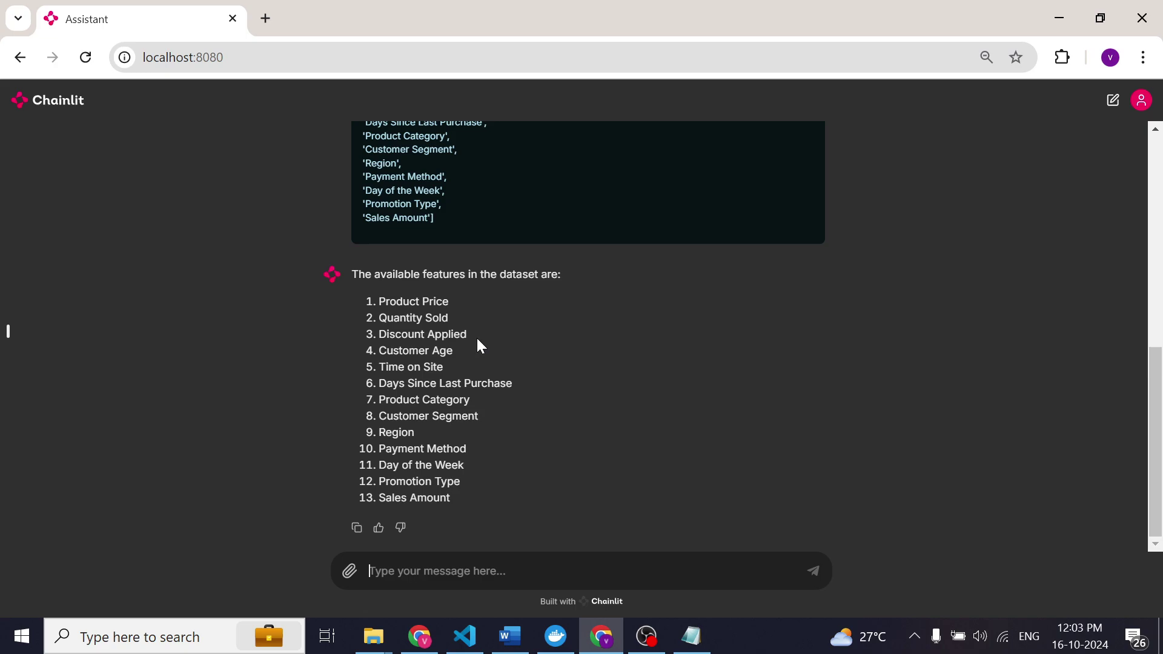
scroll(478, 340, up, 5)
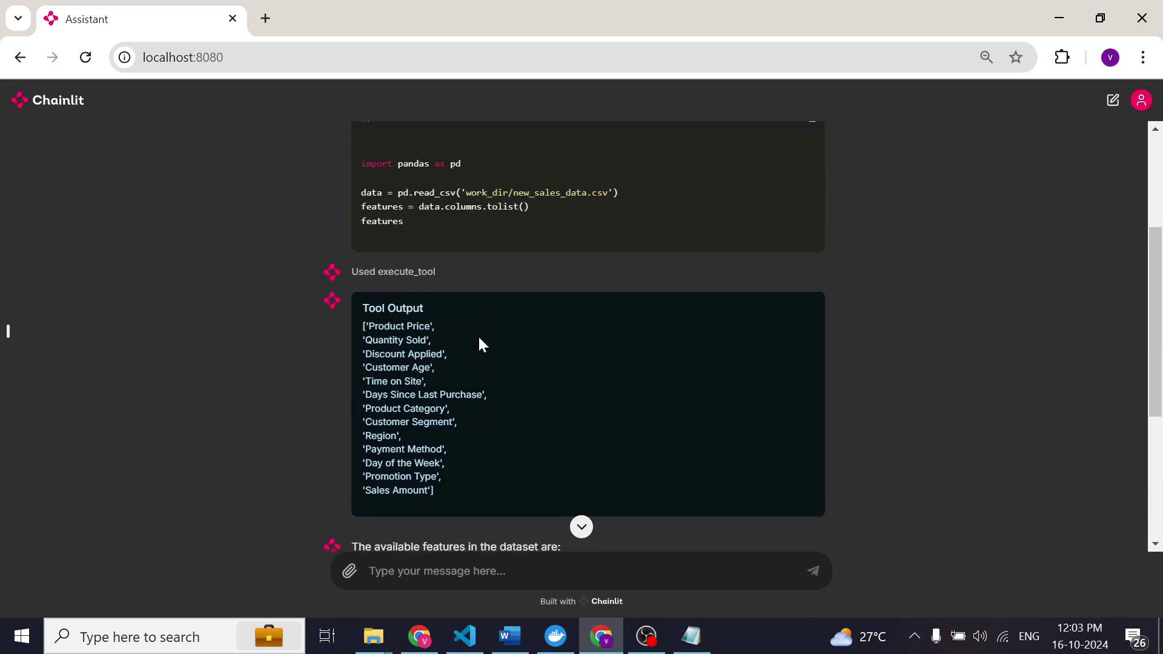
scroll(481, 343, up, 2)
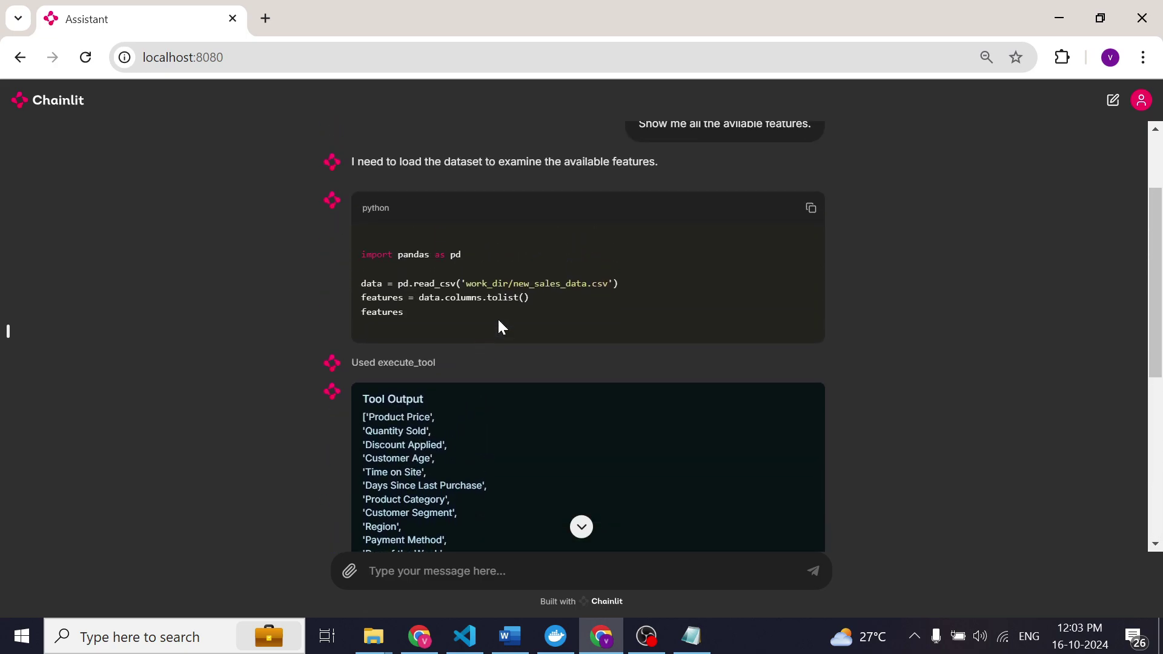
scroll(653, 373, down, 2)
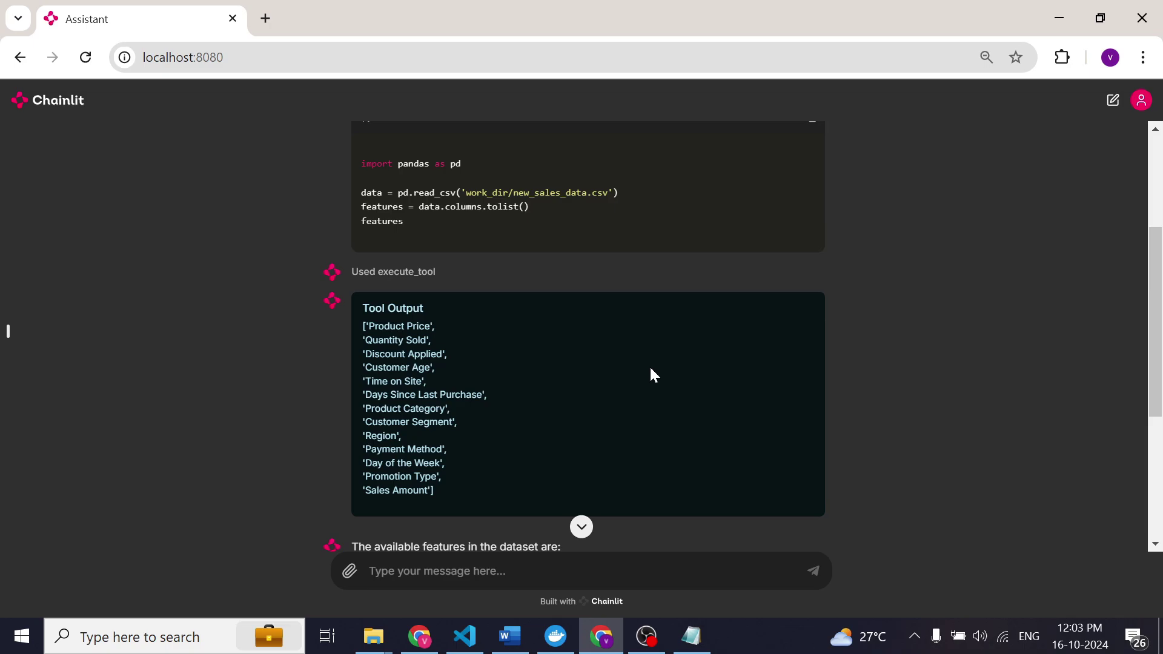
scroll(600, 236, up, 2)
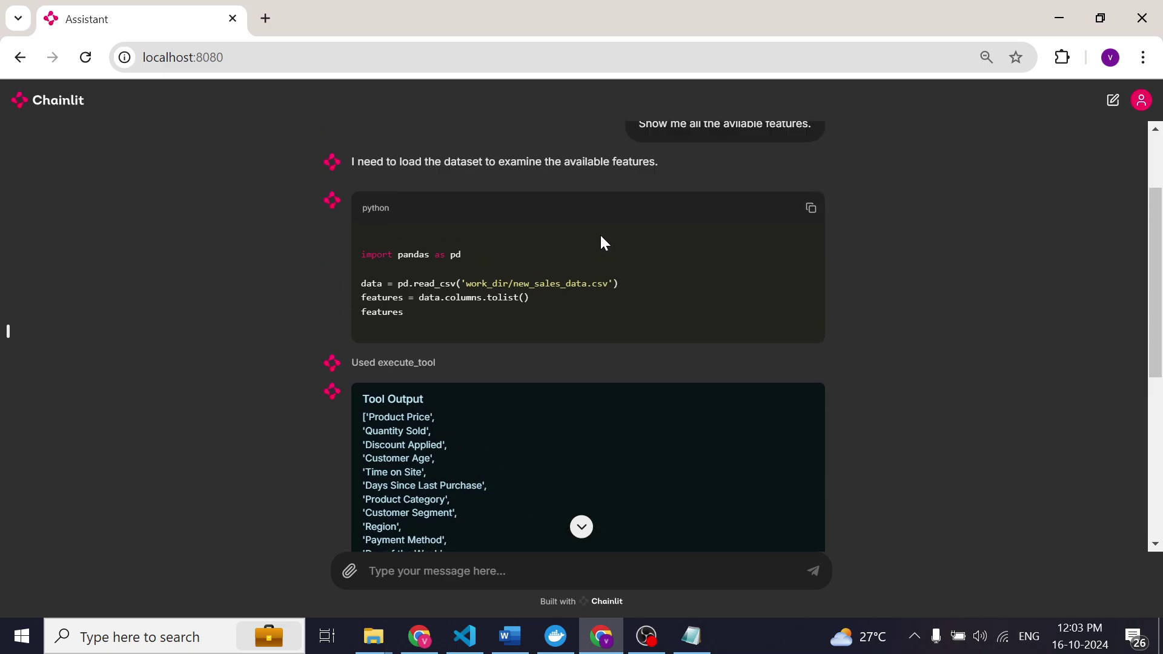
scroll(599, 236, down, 5)
scroll(507, 402, down, 2)
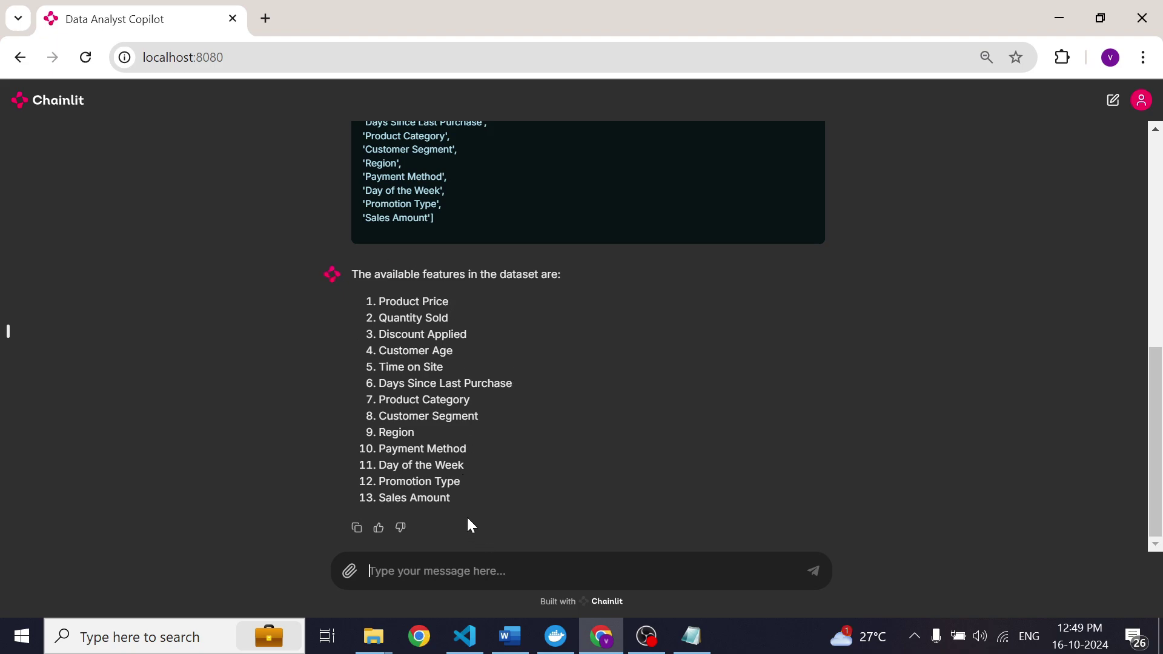
Highlight Product Category and Sales Amount in the returned feature list.
drag(375, 402, 483, 410)
click(378, 503)
drag(378, 498, 417, 498)
Ask 'I want to understand how product category imacts sales?' to get the category box plot.
click(369, 570)
text(I want to understand how product category imacts sales?)
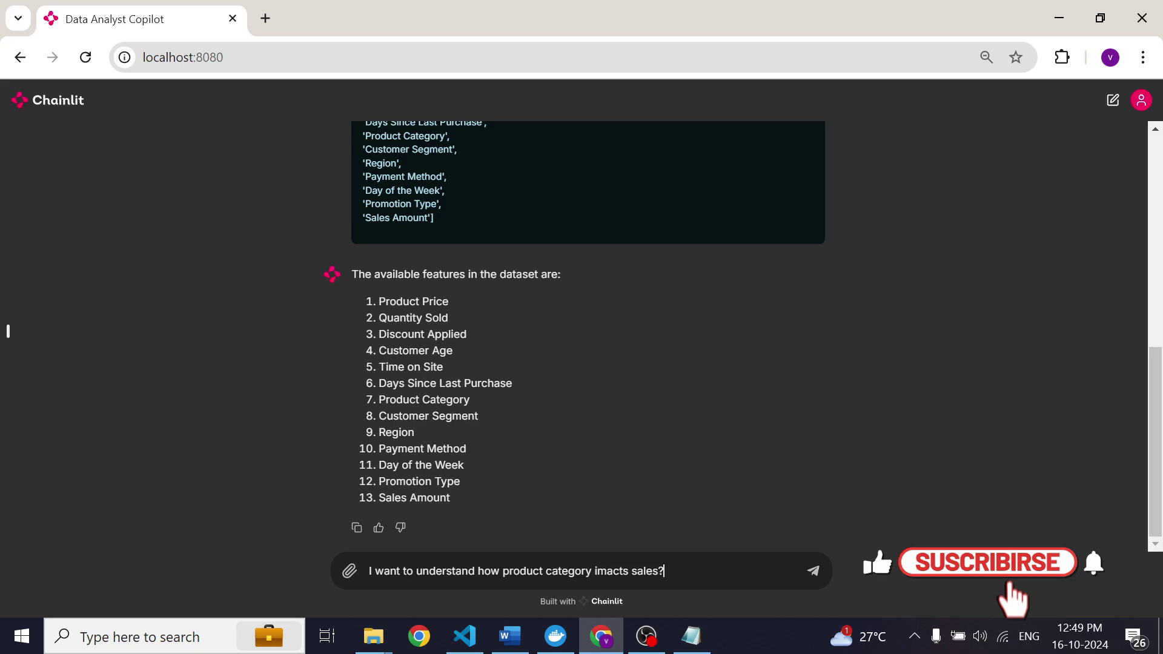
key(Return)
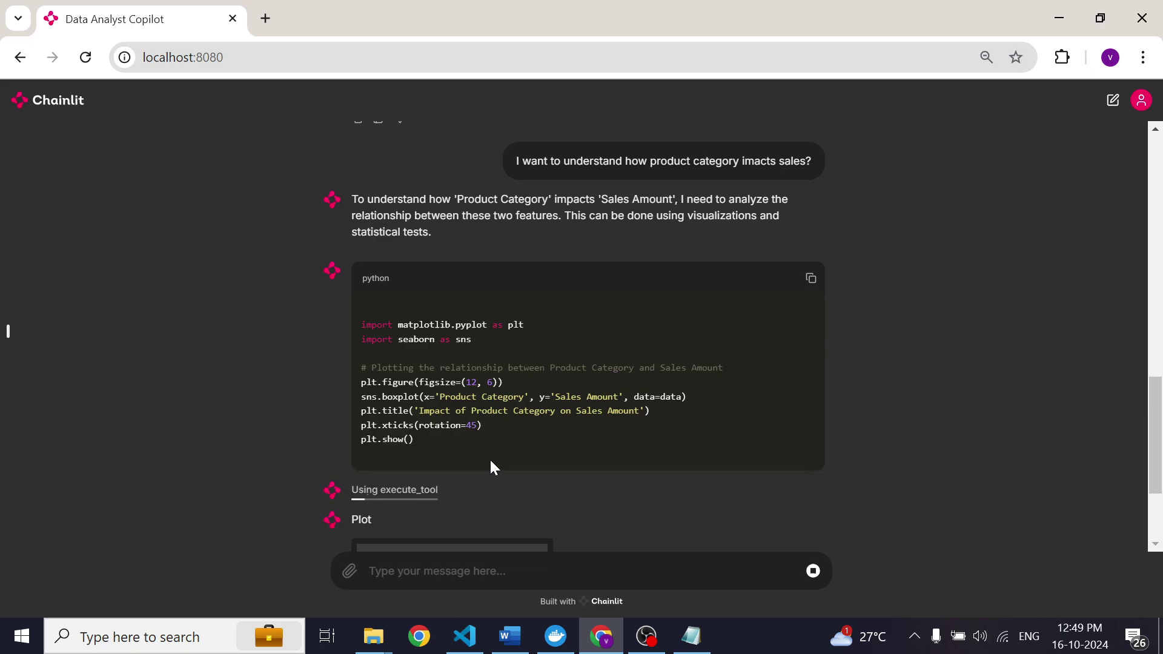
drag(740, 370, 358, 370)
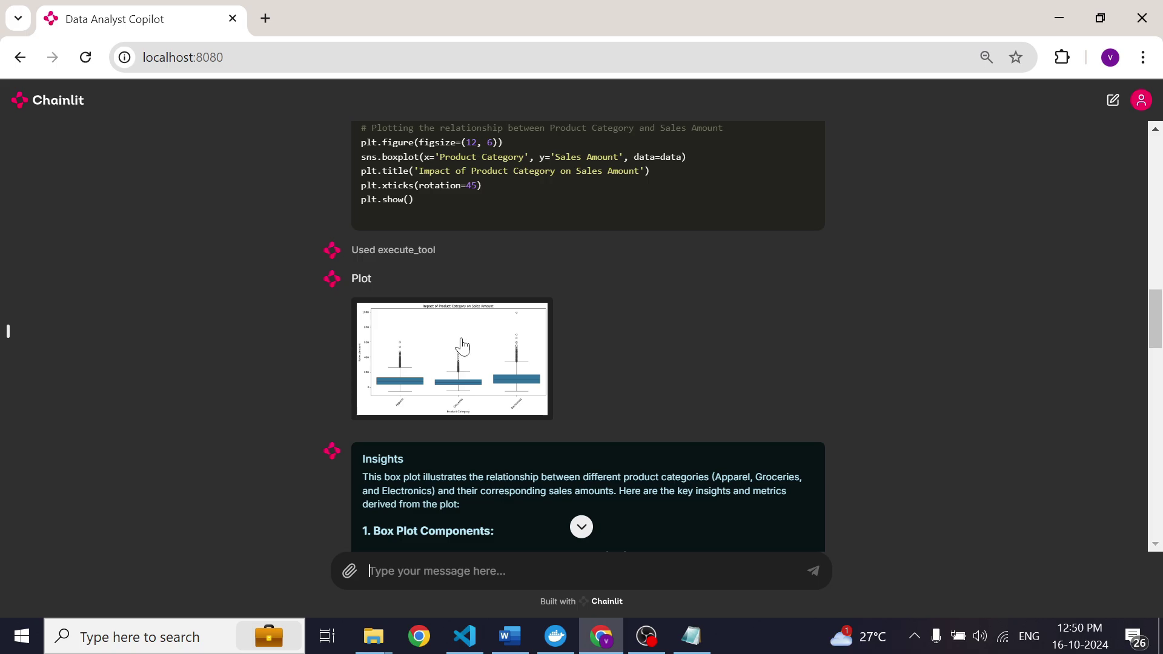
scroll(476, 380, down, 2)
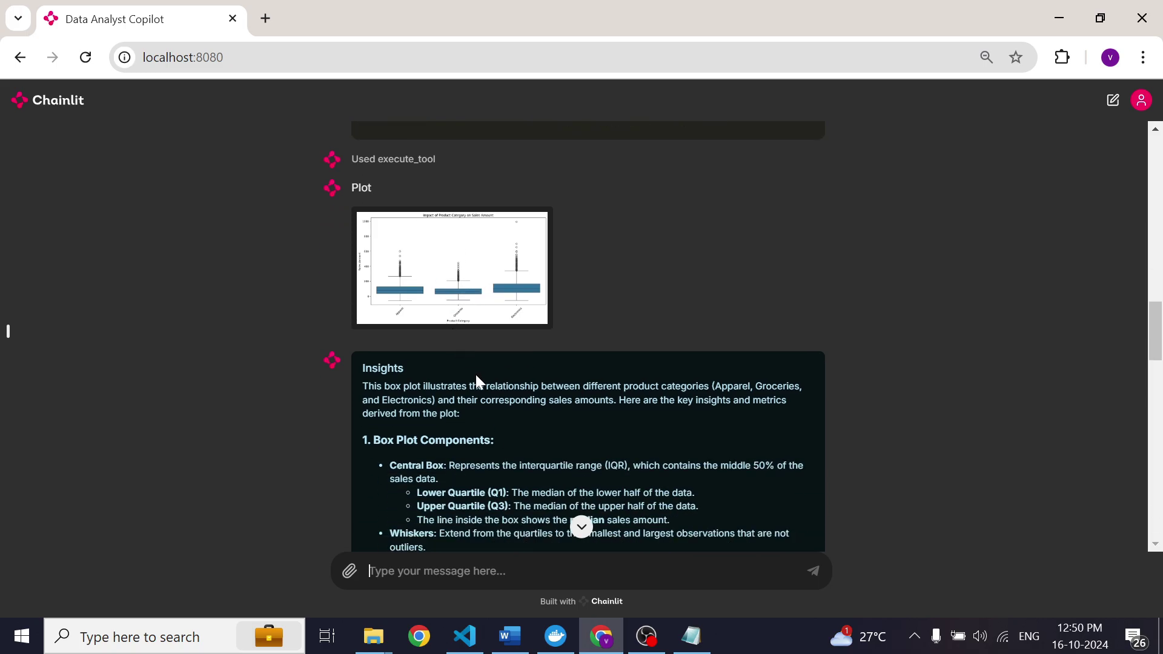
scroll(473, 375, down, 5)
scroll(466, 370, up, 4)
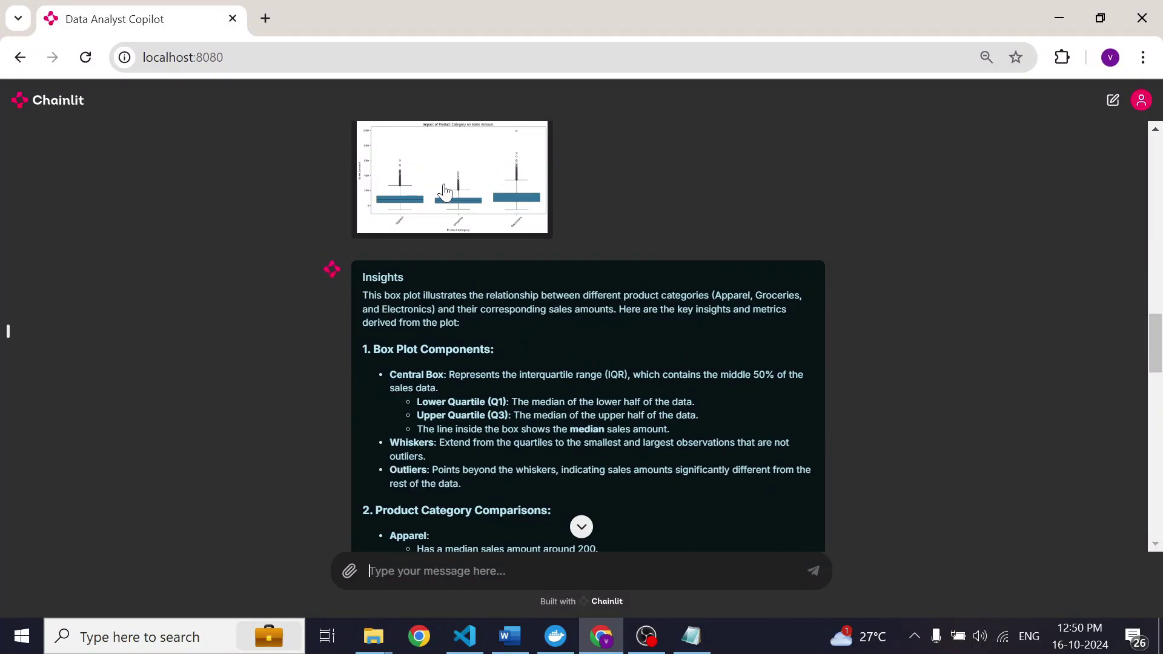
scroll(480, 216, down, 9)
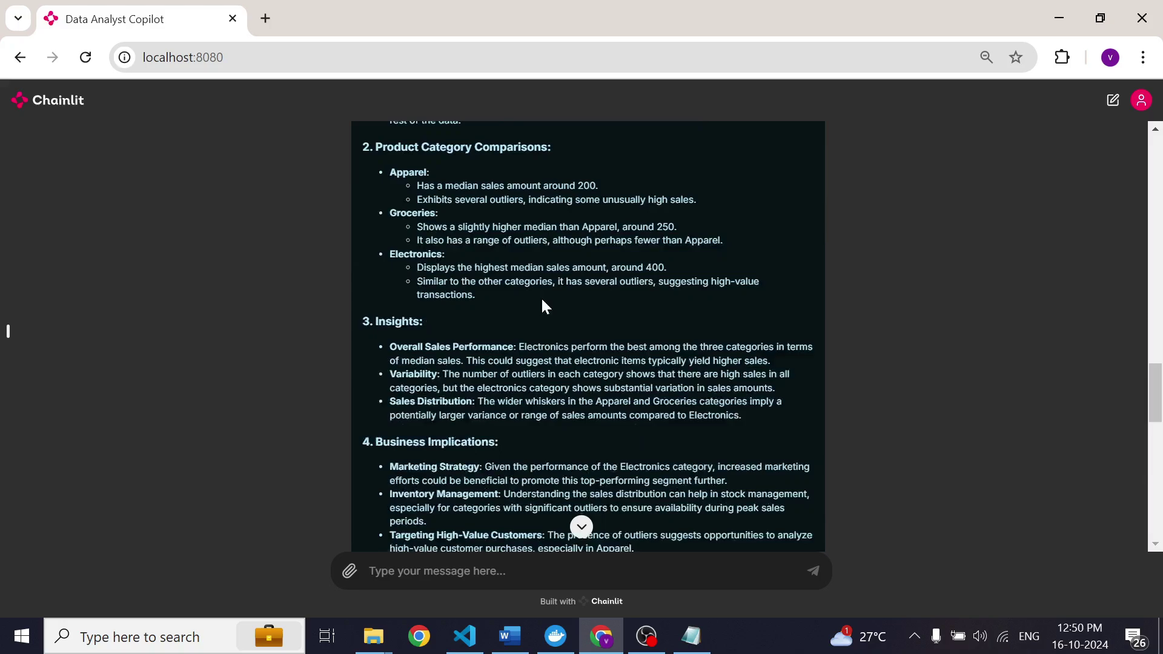
scroll(587, 336, down, 3)
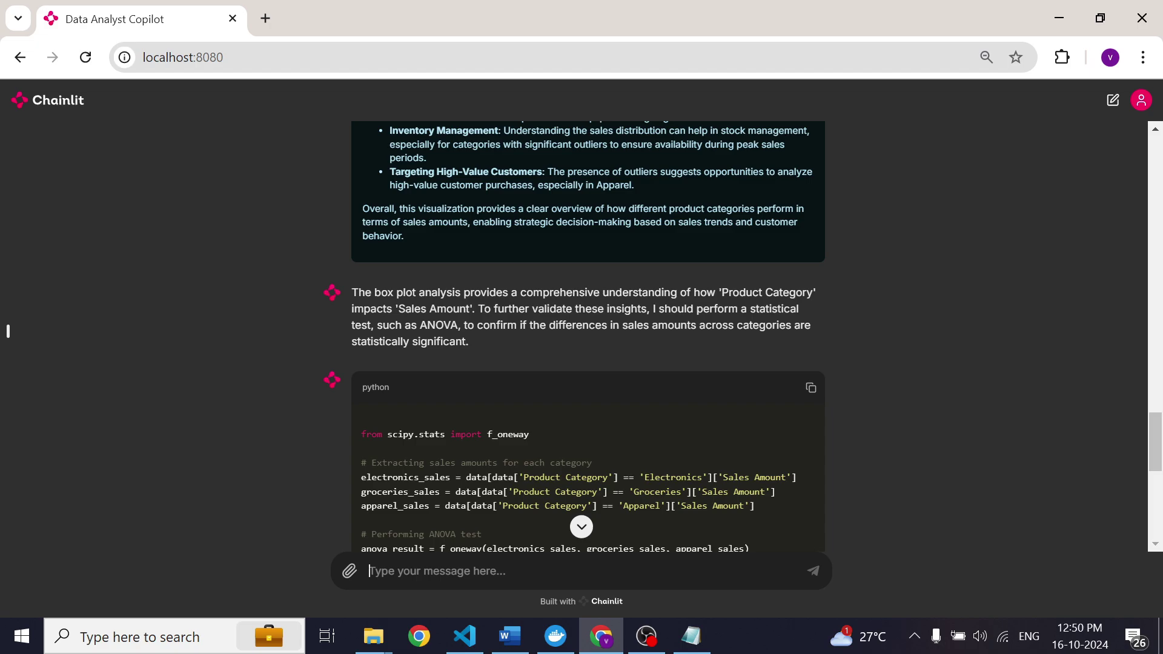
Review the ANOVA result (F 256.99, p 1.46e-109), highlighting the Visual Insights and Statistical Validation headings.
drag(420, 325, 457, 325)
scroll(8, 331, down, 3)
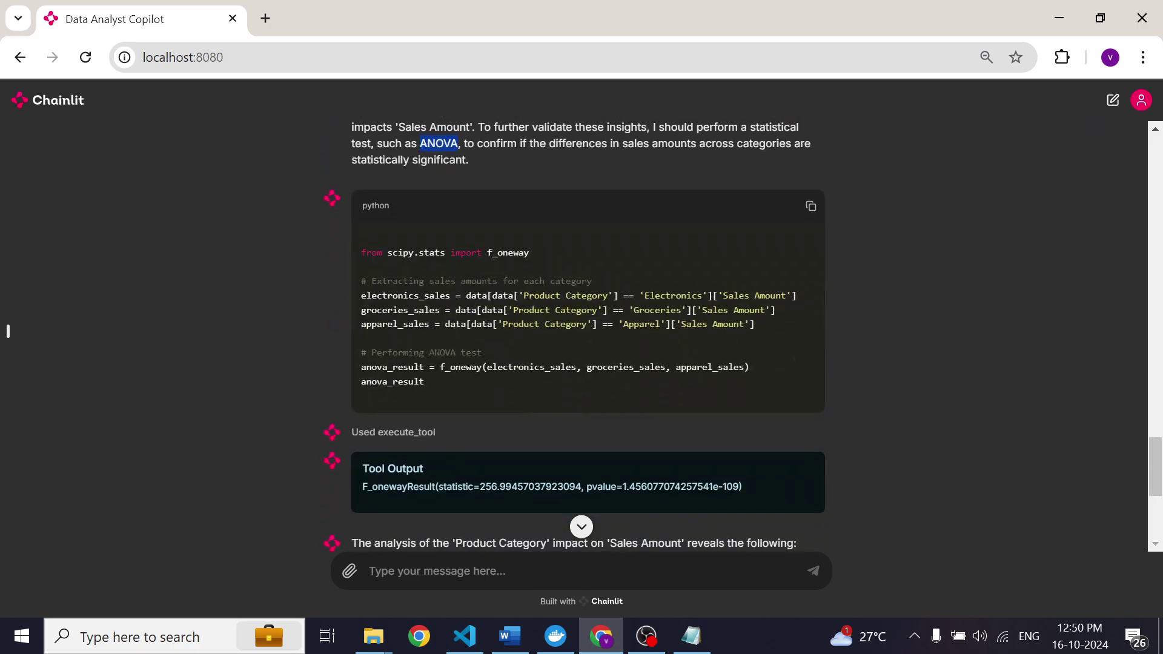
scroll(8, 331, down, 5)
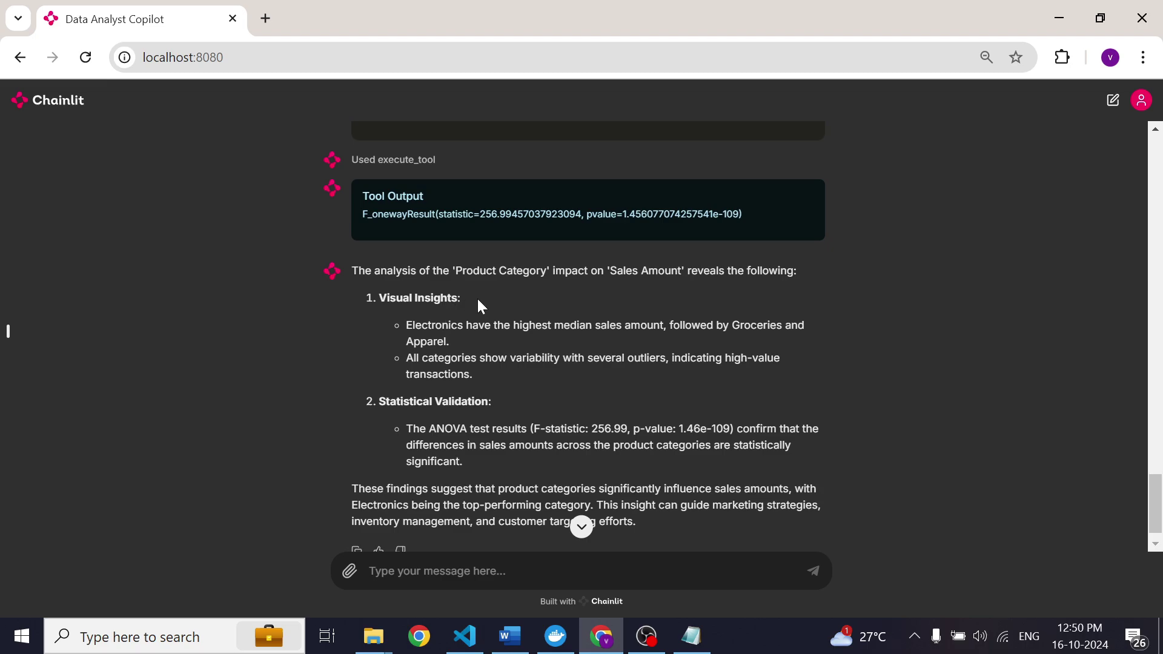
drag(470, 299, 453, 298)
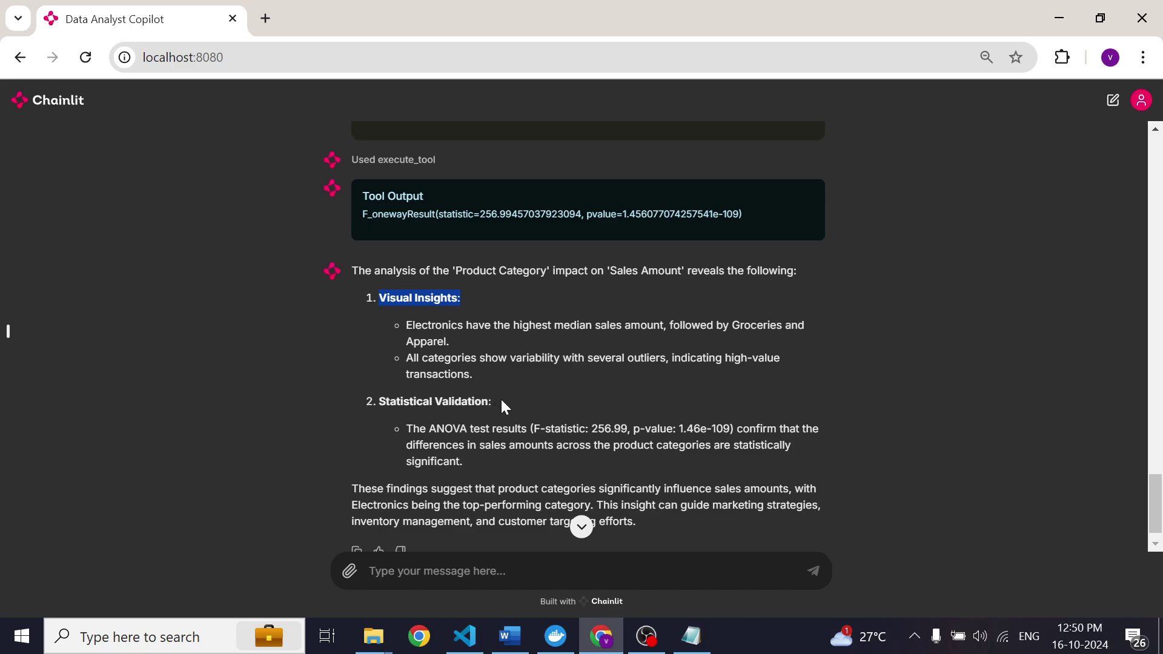
drag(500, 398, 415, 392)
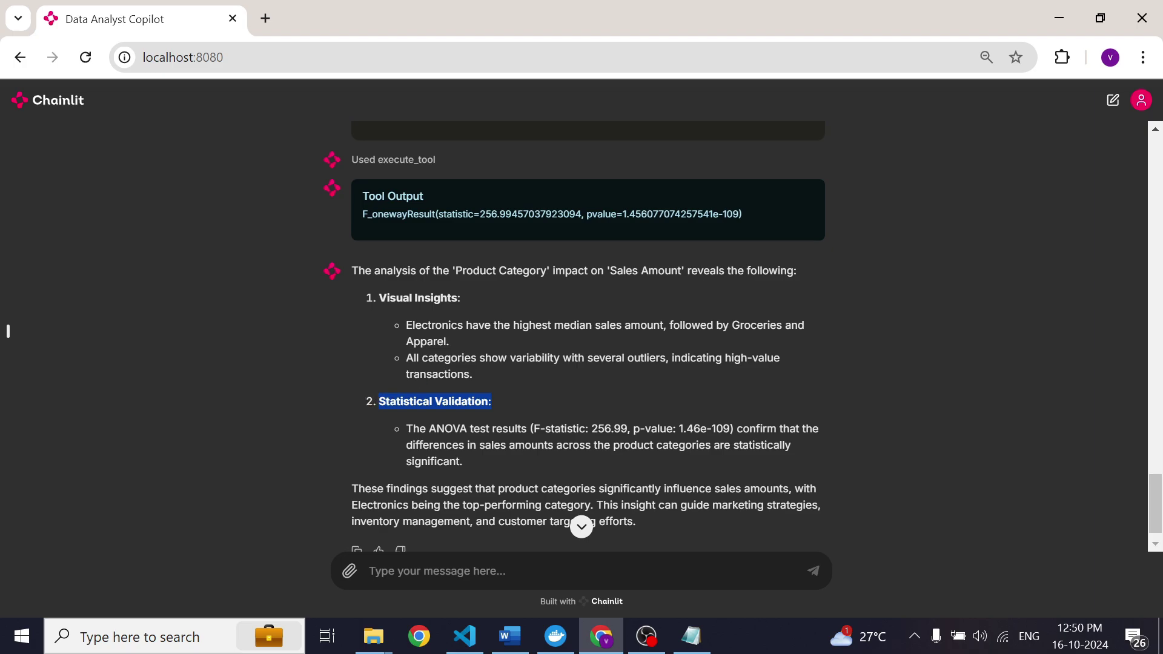
scroll(460, 372, down, 1)
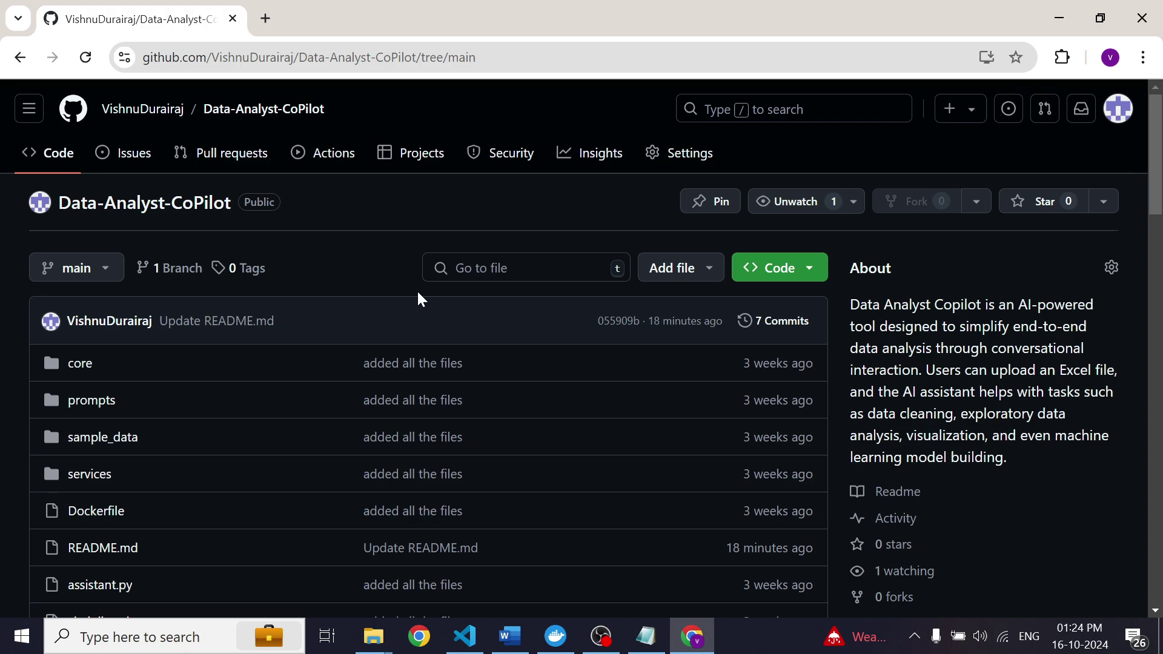
Check the green Code clone options, then scroll the Data-Analyst-CoPilot README down.
click(764, 274)
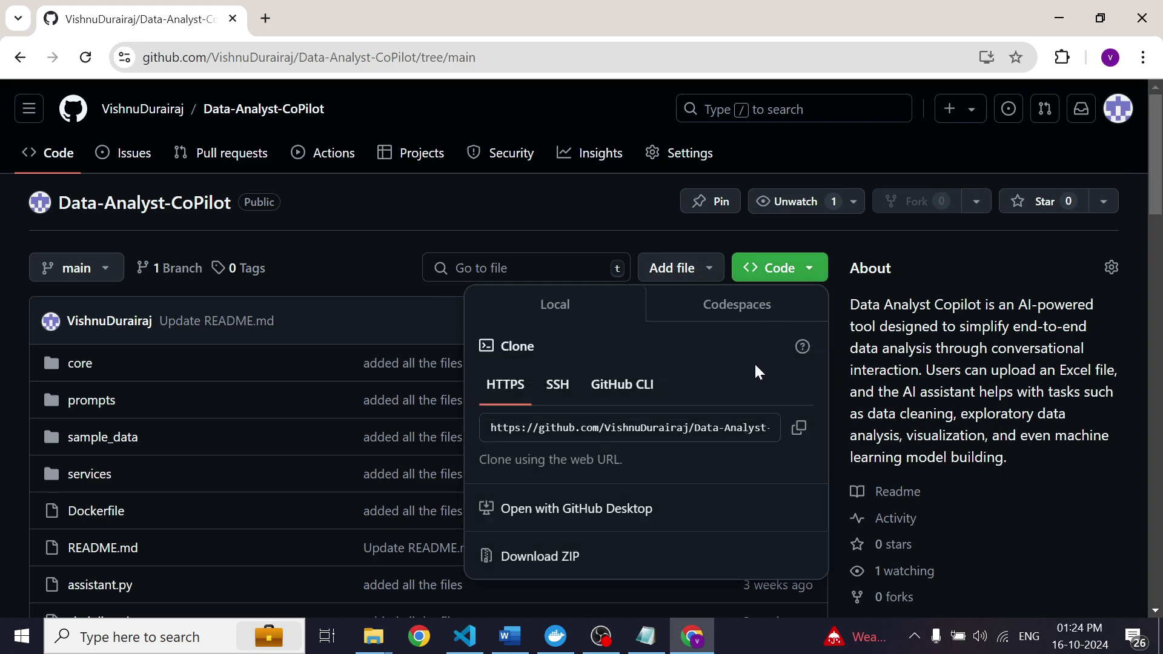
click(362, 267)
scroll(368, 262, down, 20)
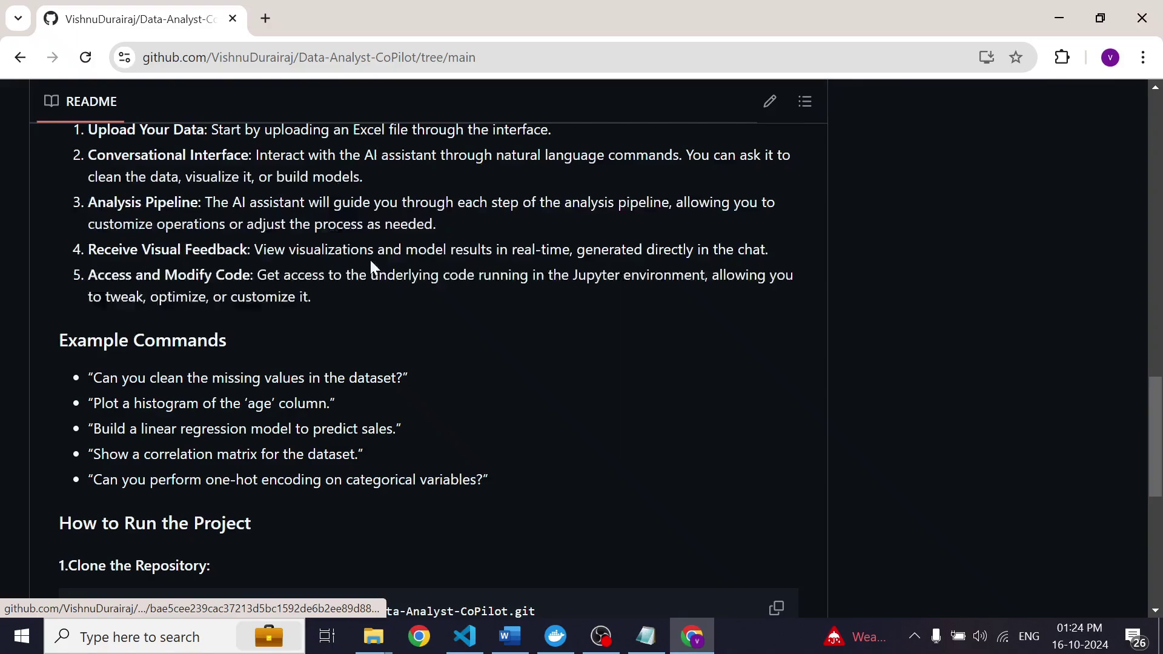
scroll(418, 291, down, 3)
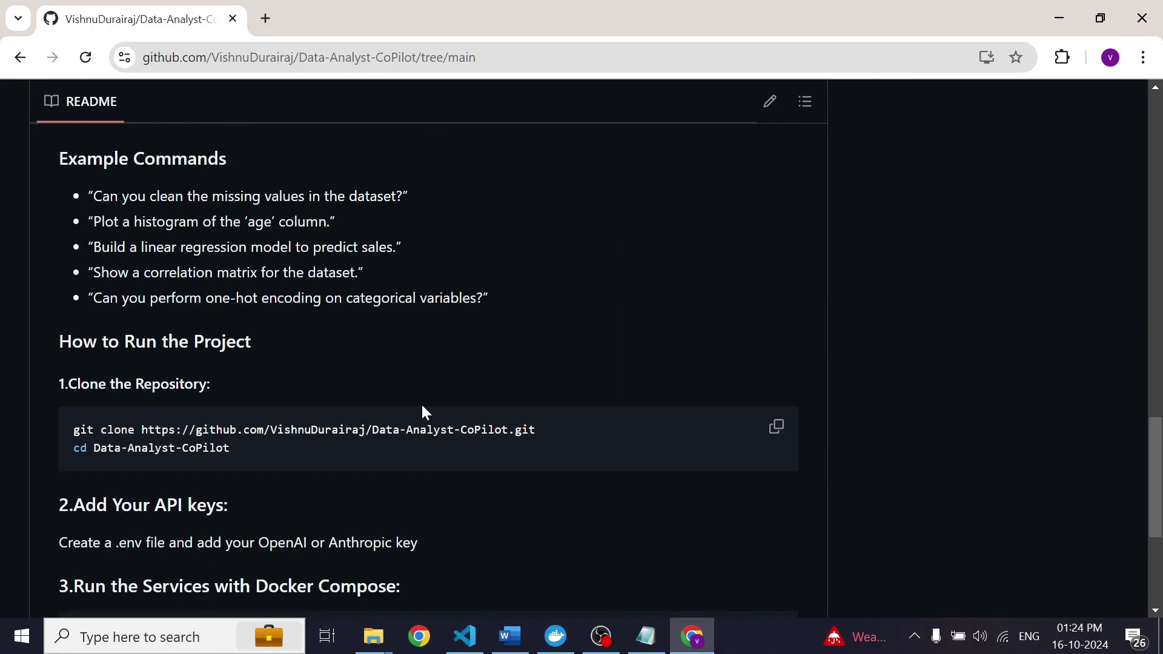
scroll(423, 411, down, 3)
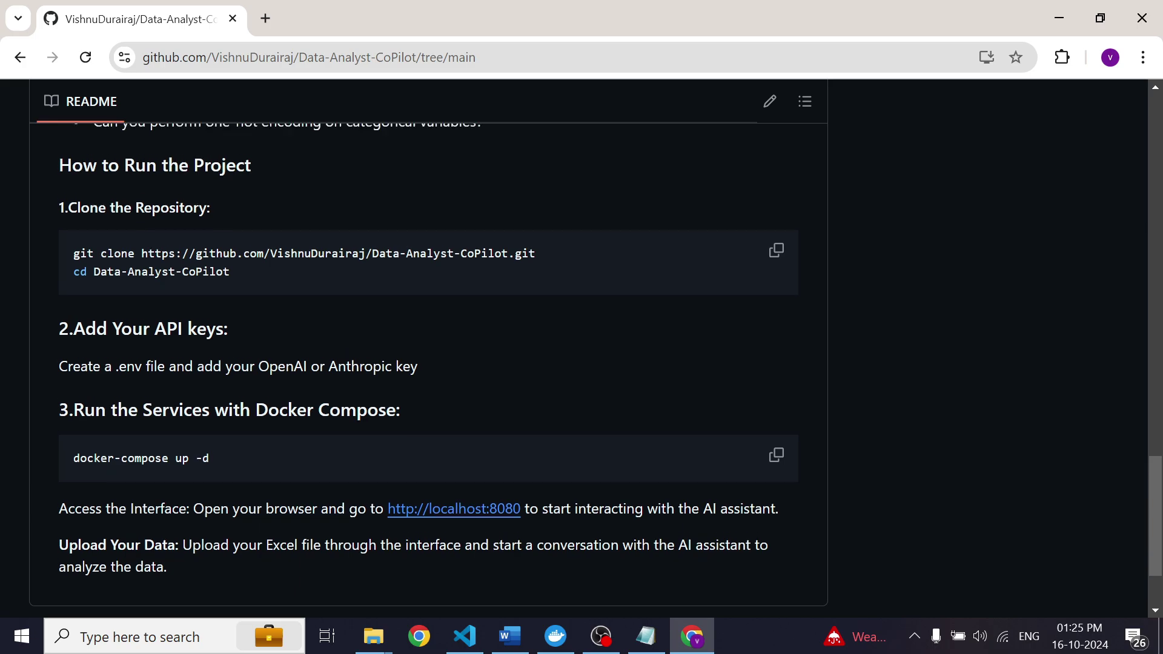
scroll(411, 358, up, 1)
scroll(317, 367, down, 1)
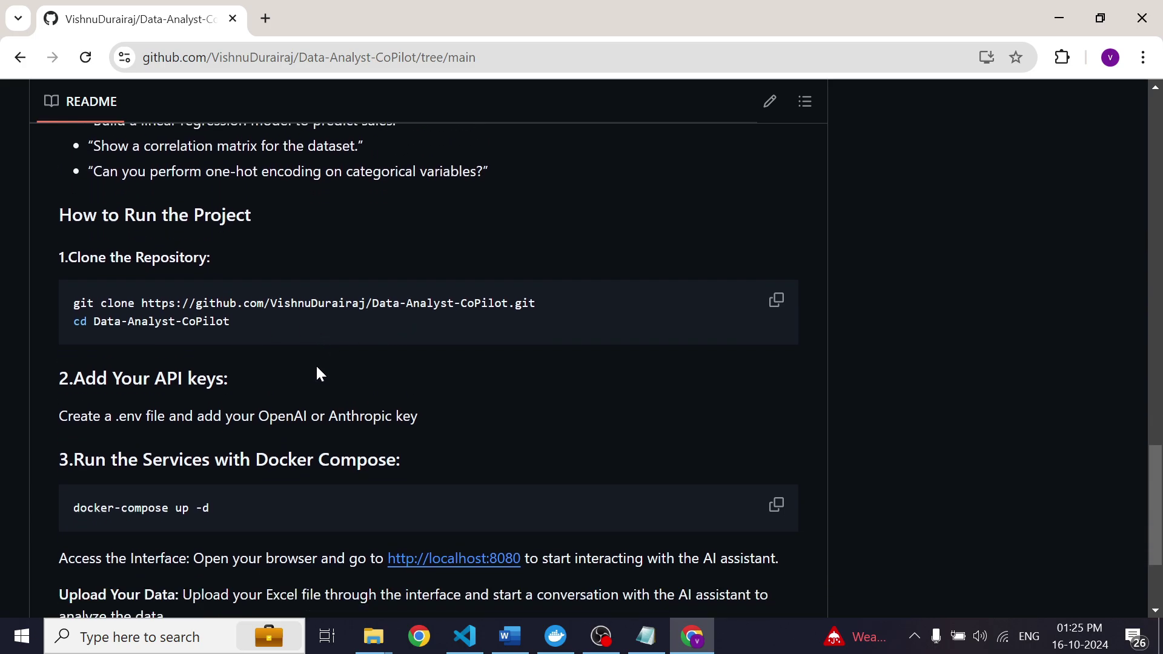
Highlight .env and the docker-compose up -d command in the How to Run the Project steps.
drag(116, 361, 142, 361)
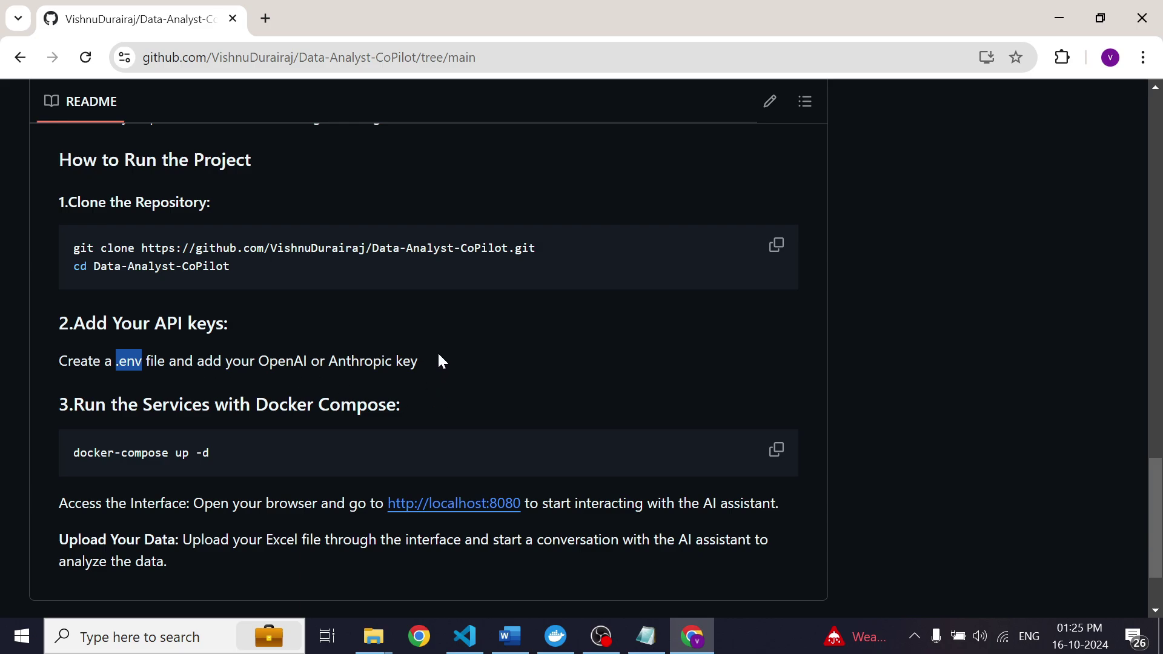
scroll(437, 351, down, 1)
drag(478, 369, 80, 363)
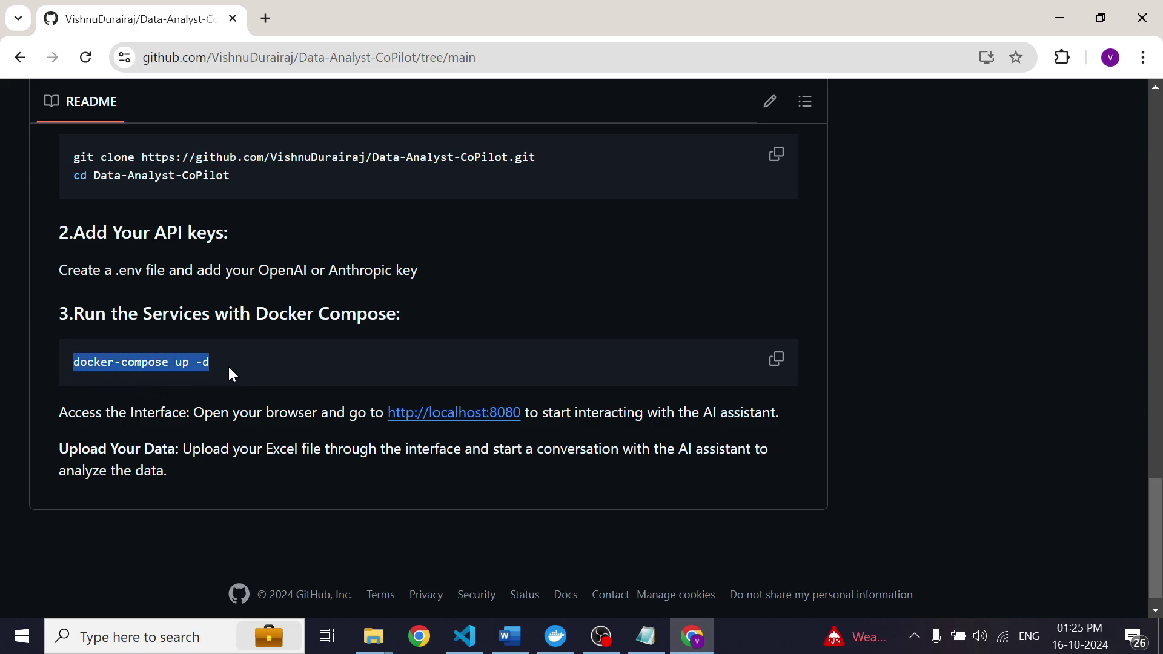
scroll(285, 351, down, 1)
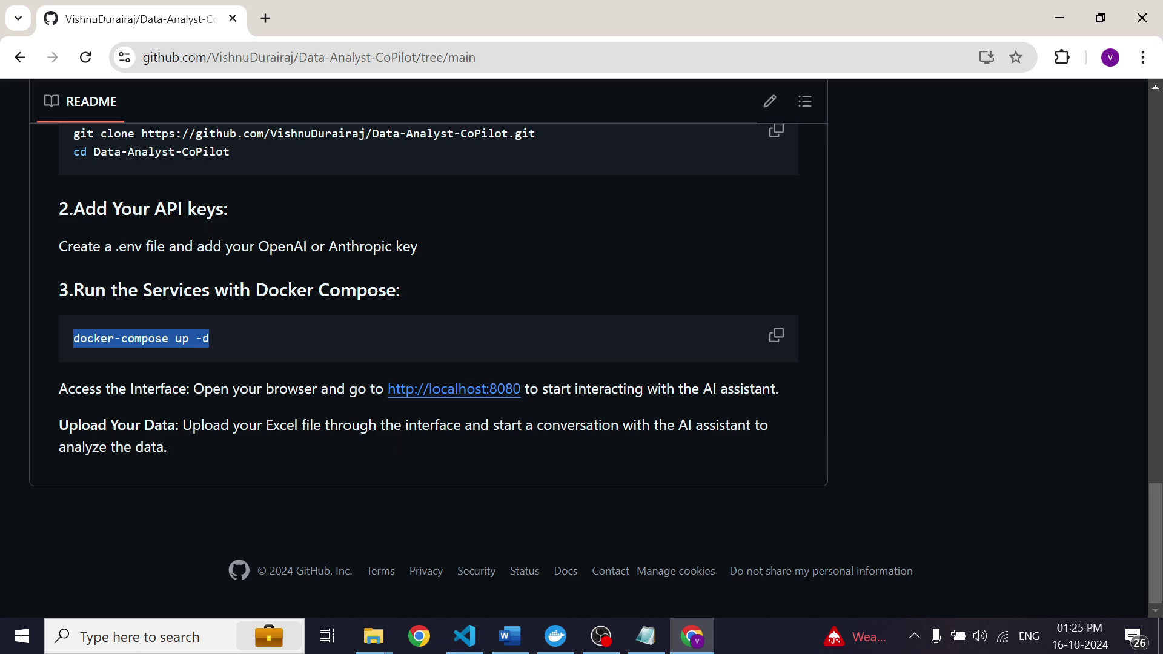
click(345, 434)
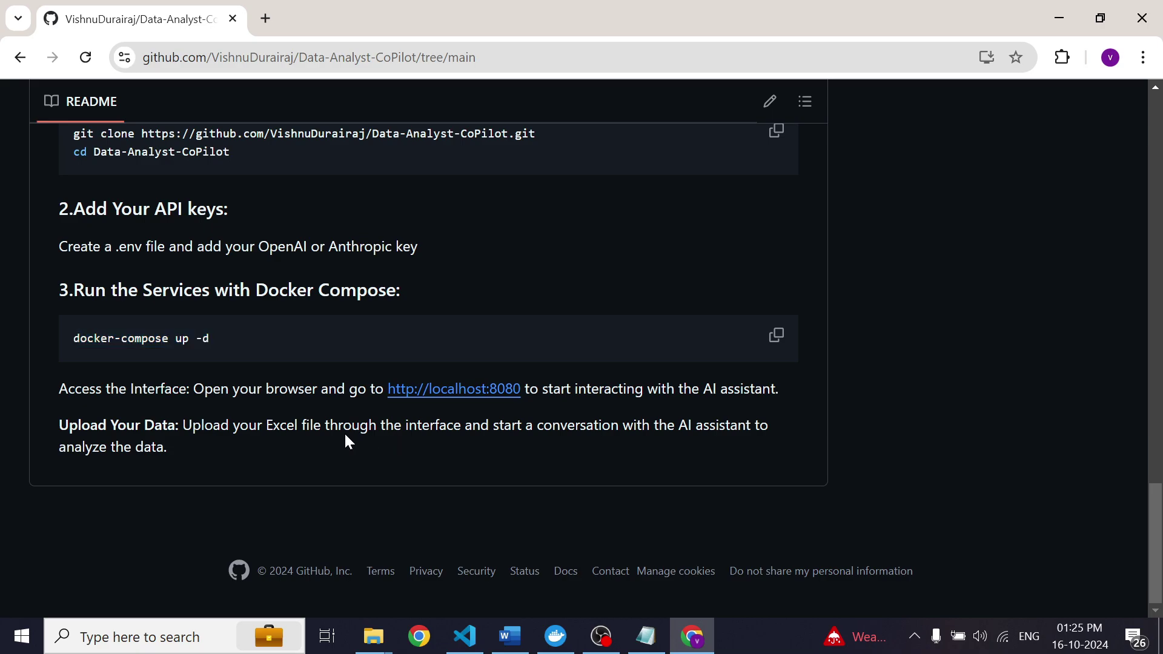